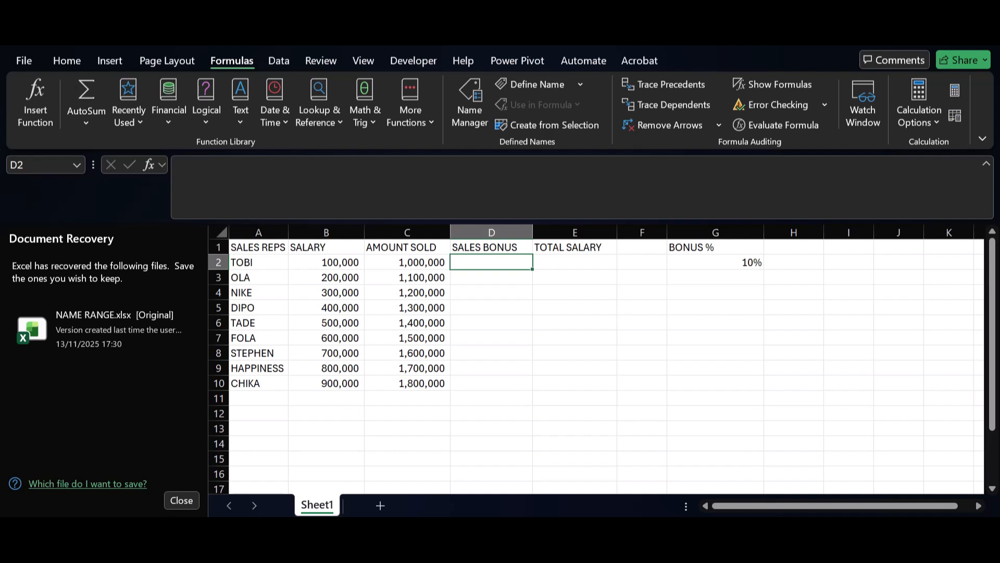
Calculate the Sales Bonus in D2 with =$G$2*C2 and fill the formula down to D10.
type("=")
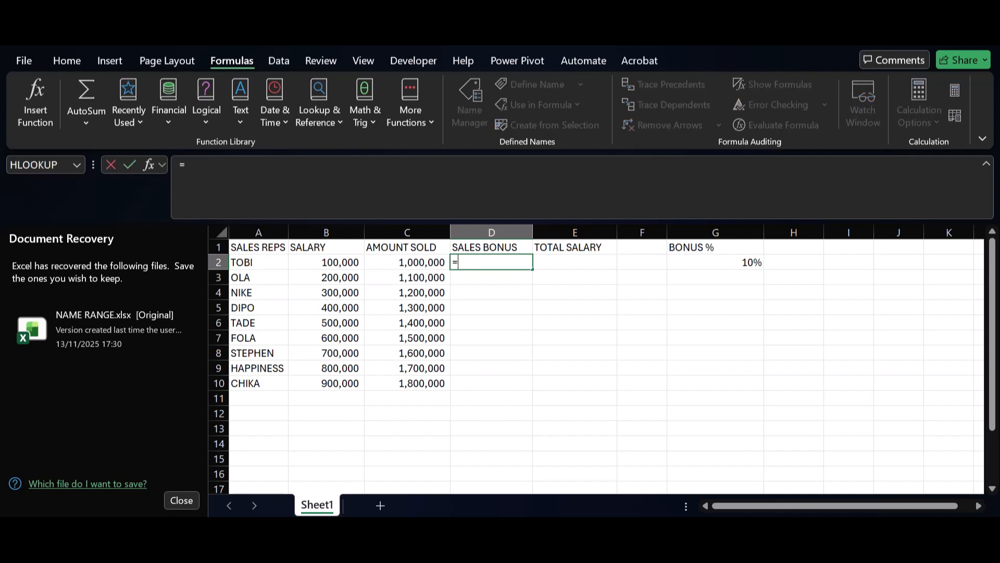
left_click(715, 262)
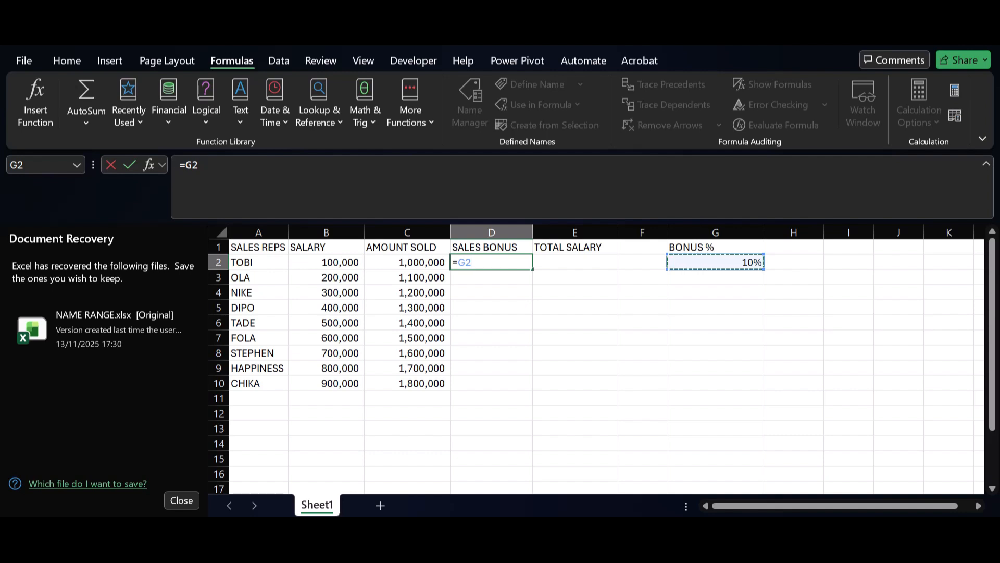
key("F4")
type("*")
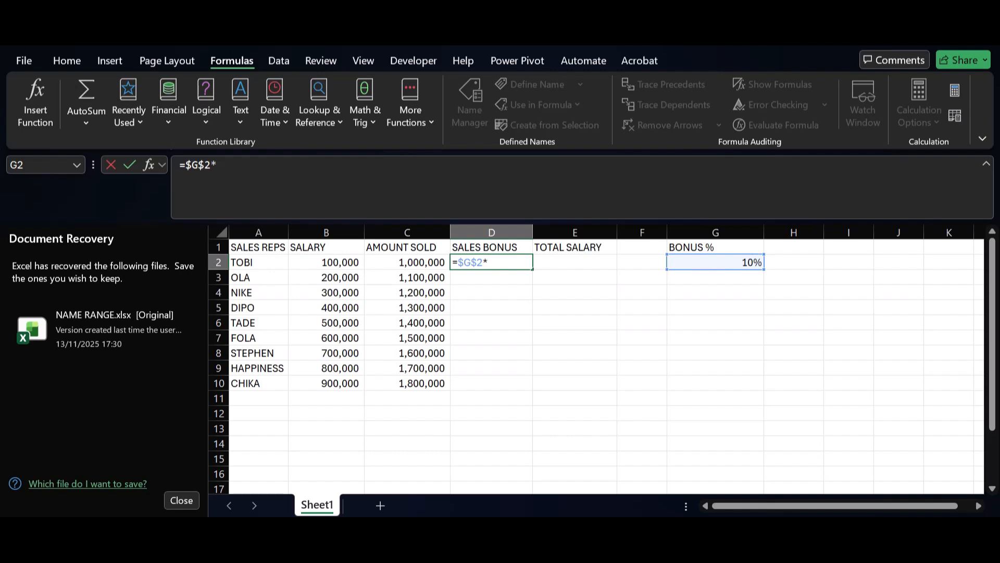
left_click(407, 262)
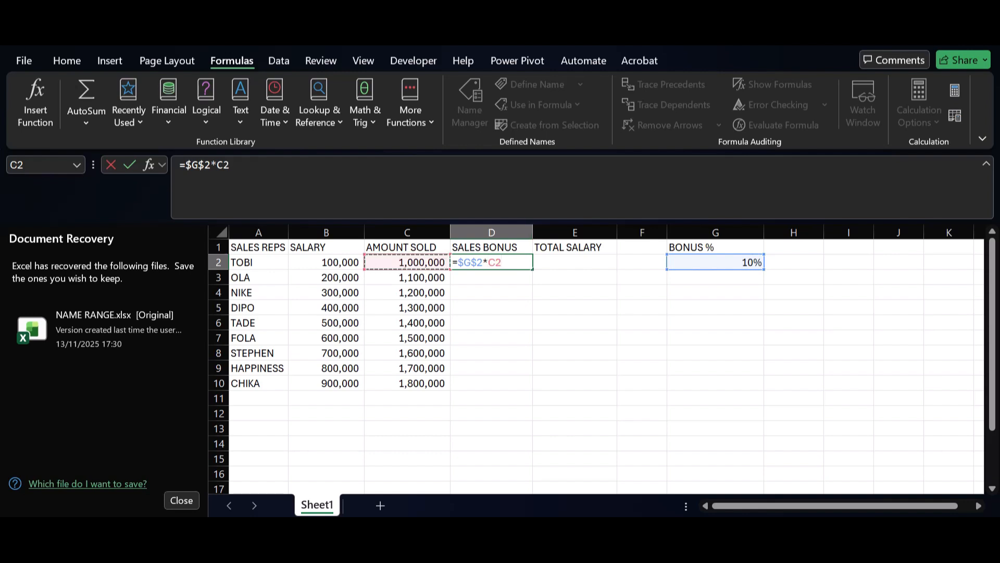
key("Return")
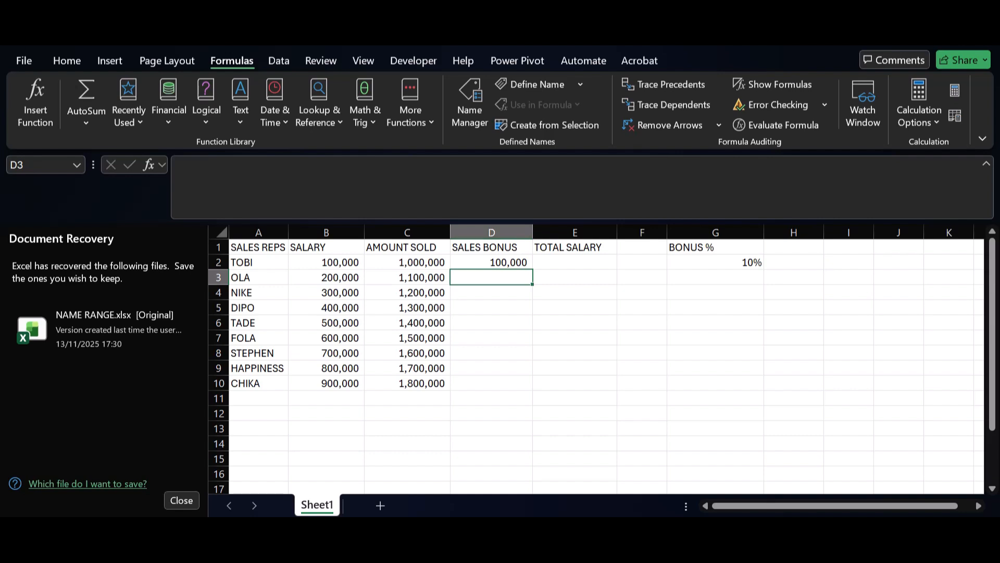
left_click(492, 262)
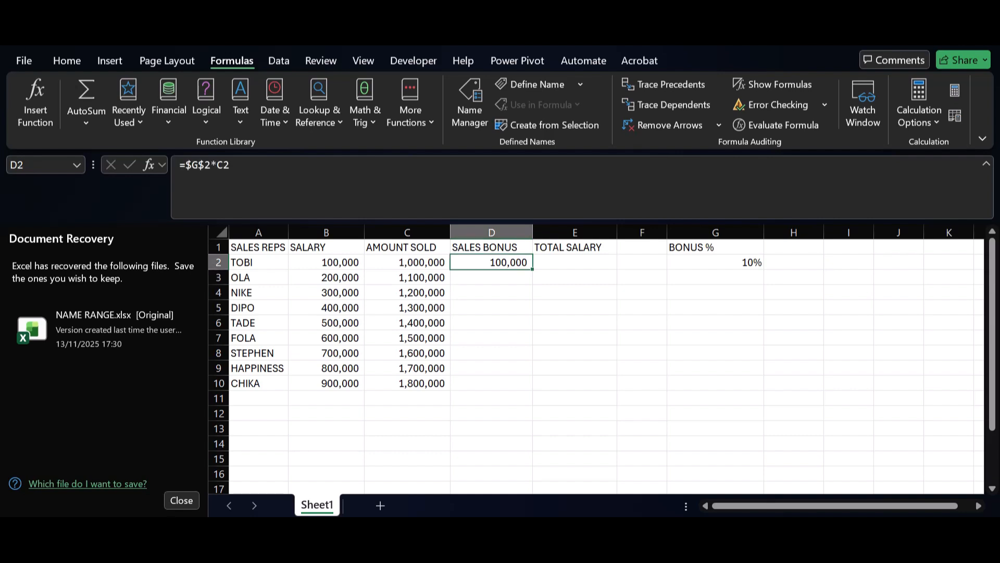
double_click(532, 269)
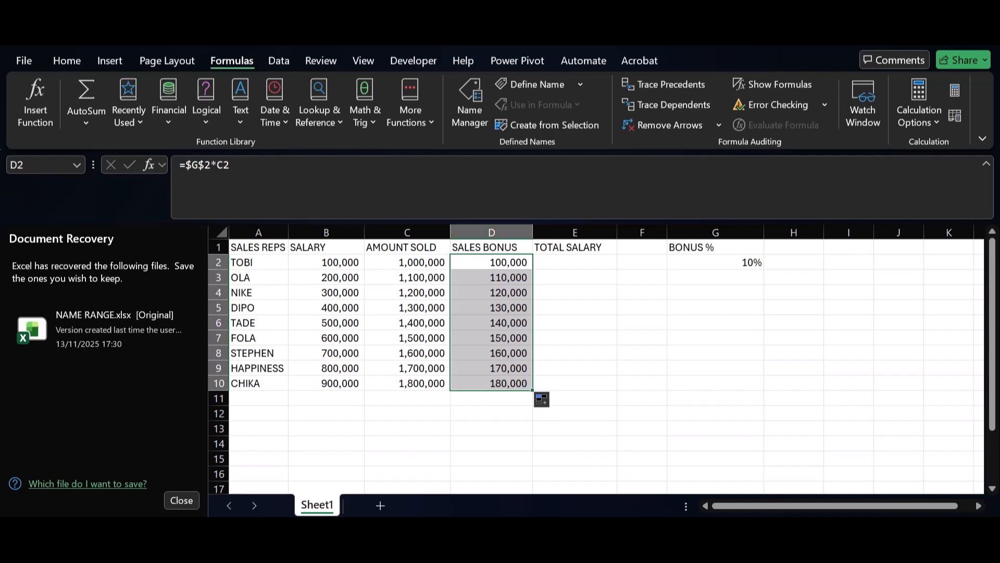
Calculate the Total Salary in E2 with =B2+D2 and fill the formula down to E10.
left_click(575, 262)
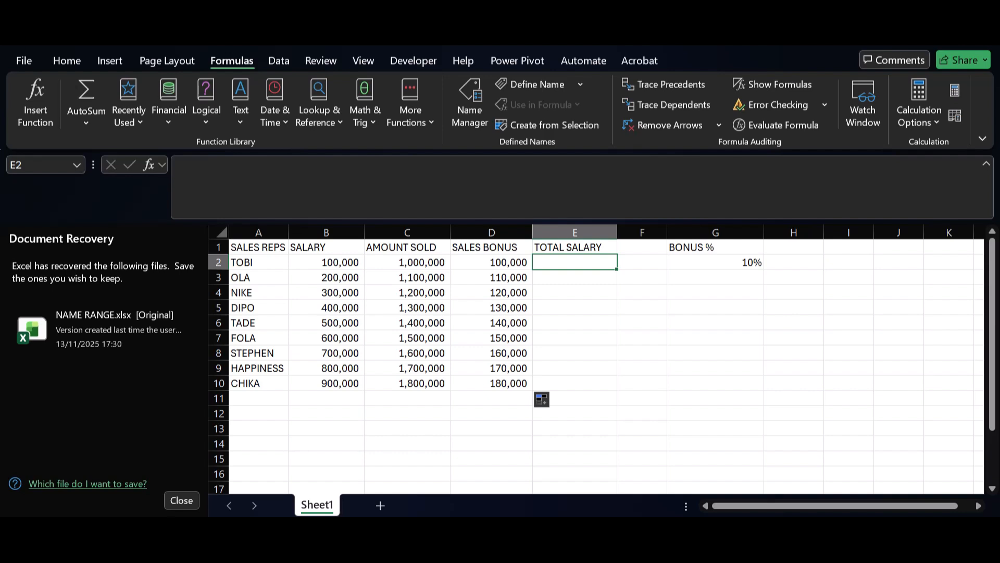
type("=")
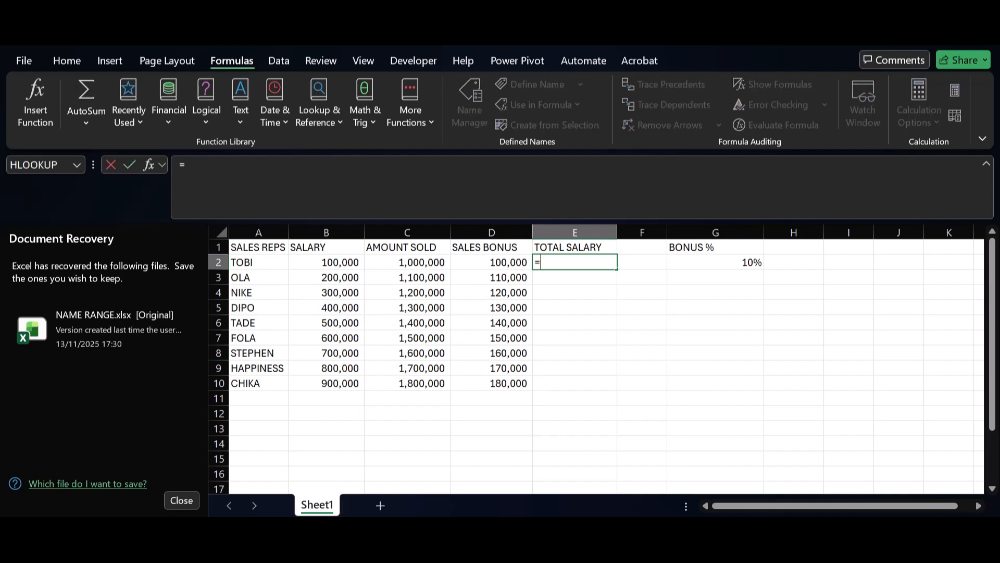
left_click(326, 262)
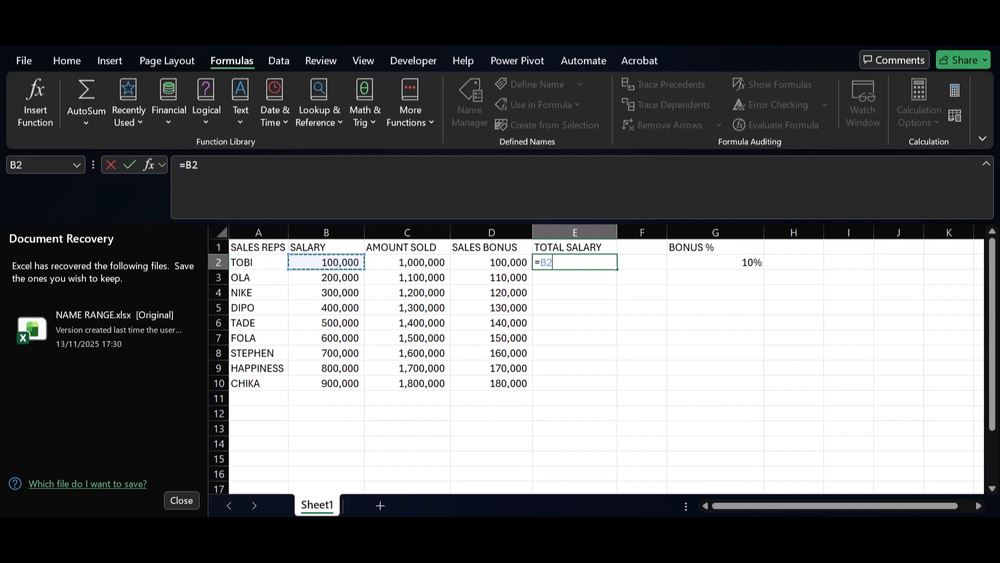
type("+")
key("Left")
key("Return")
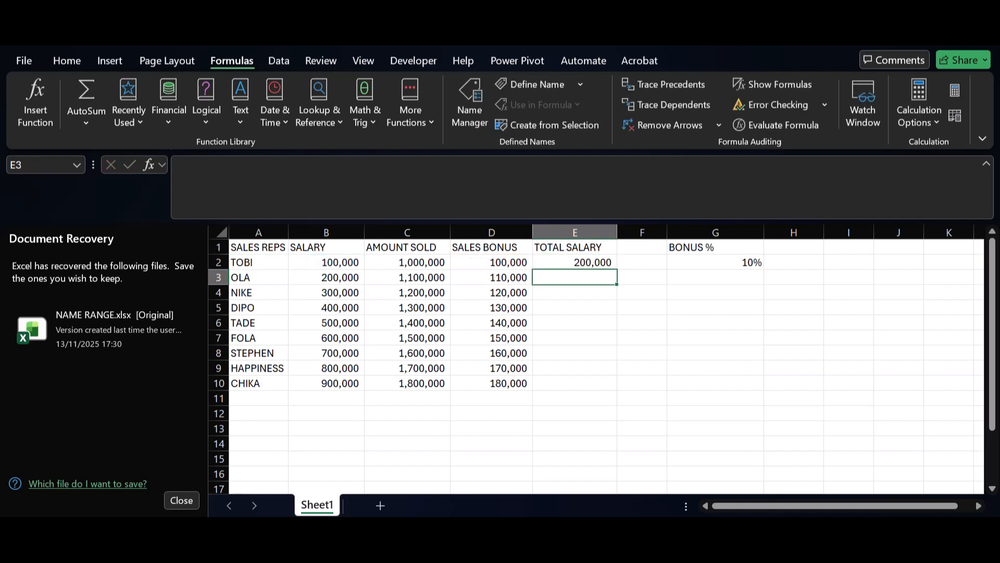
key("Up")
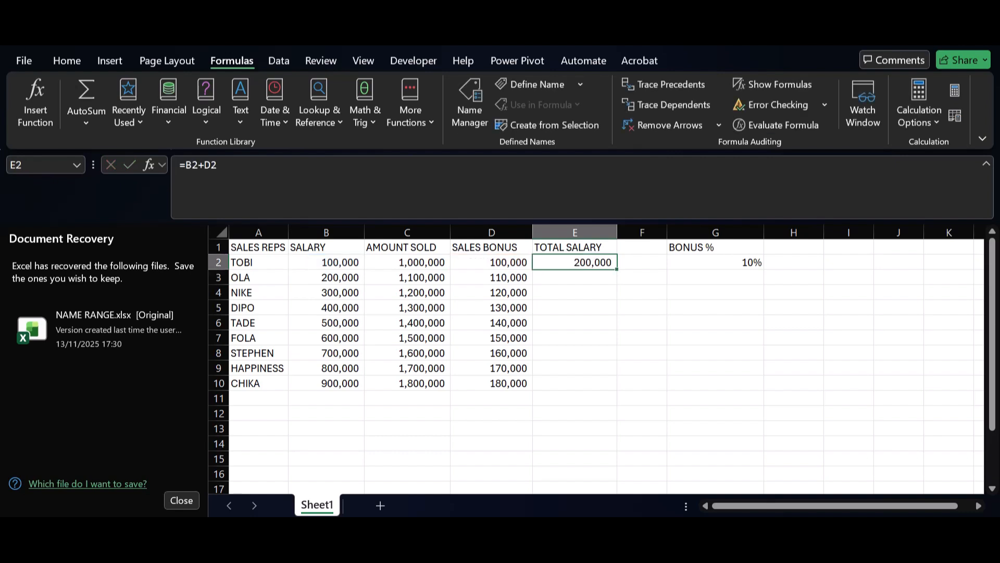
double_click(617, 269)
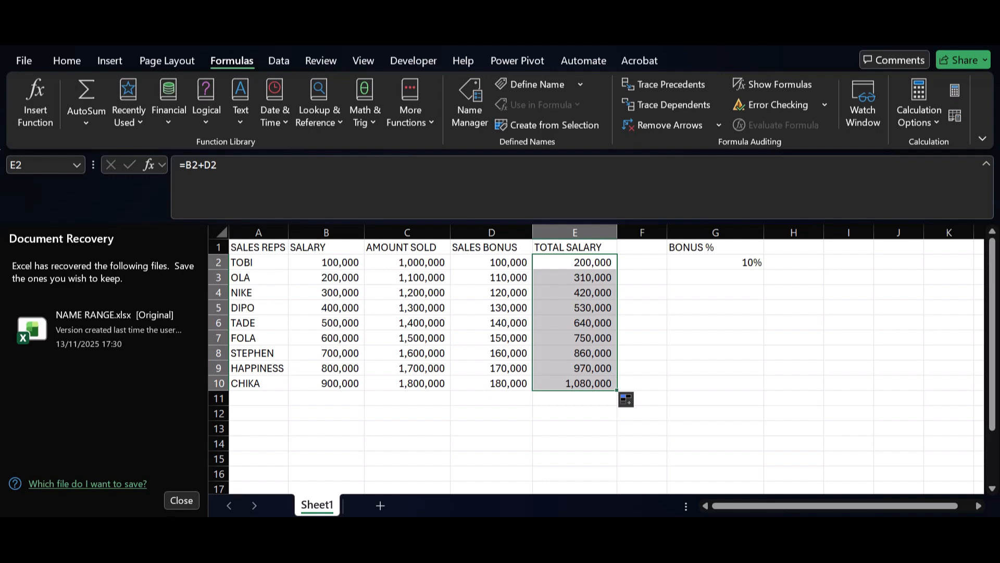
Clear the Sales Bonus and Total Salary formulas from D2:E10.
left_click_drag(492, 262, 575, 383)
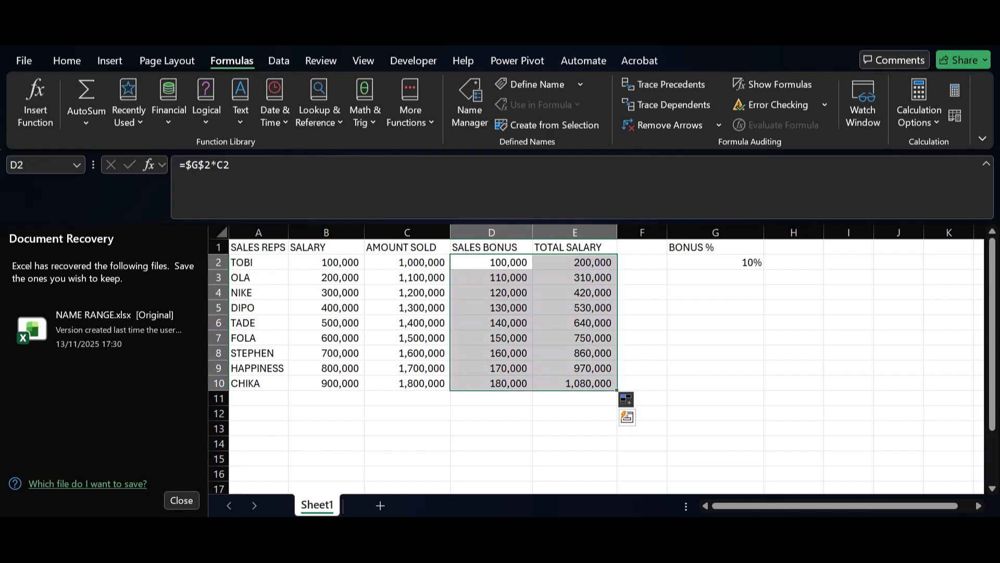
key("Delete")
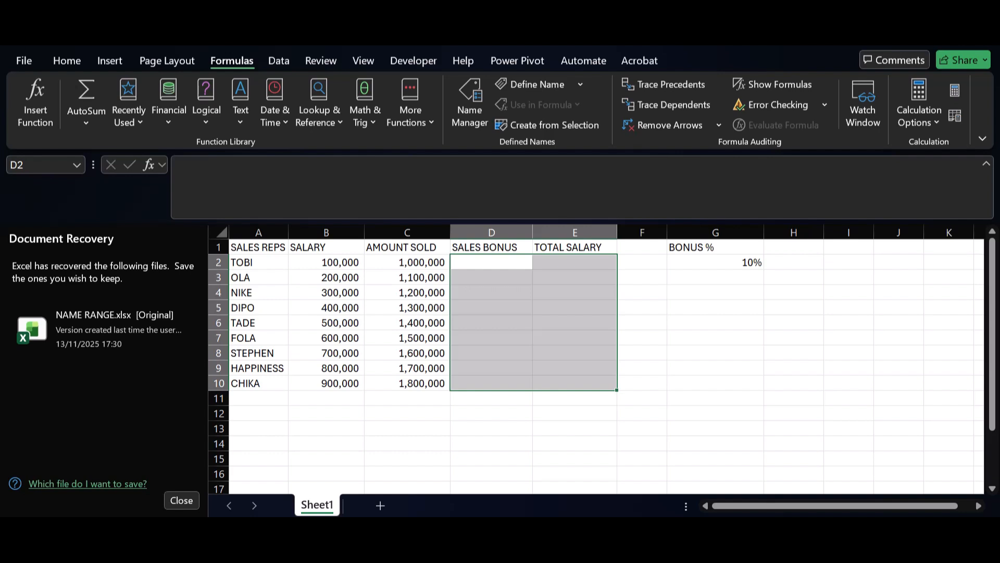
Define the workbook-scoped names SALARY for B2:B10 and AMOUNT_SOLD for C2:C10.
left_click_drag(326, 262, 326, 383)
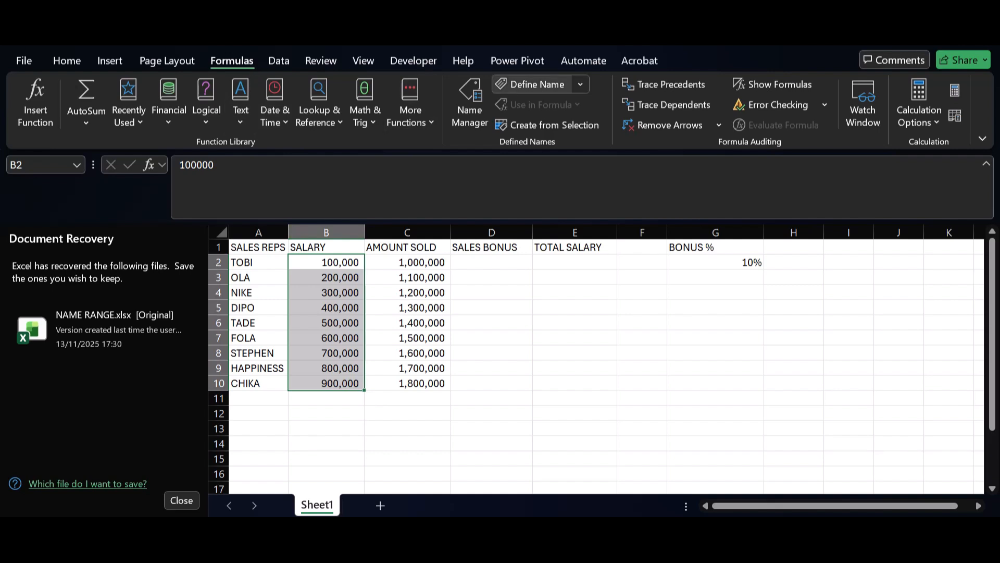
left_click(537, 84)
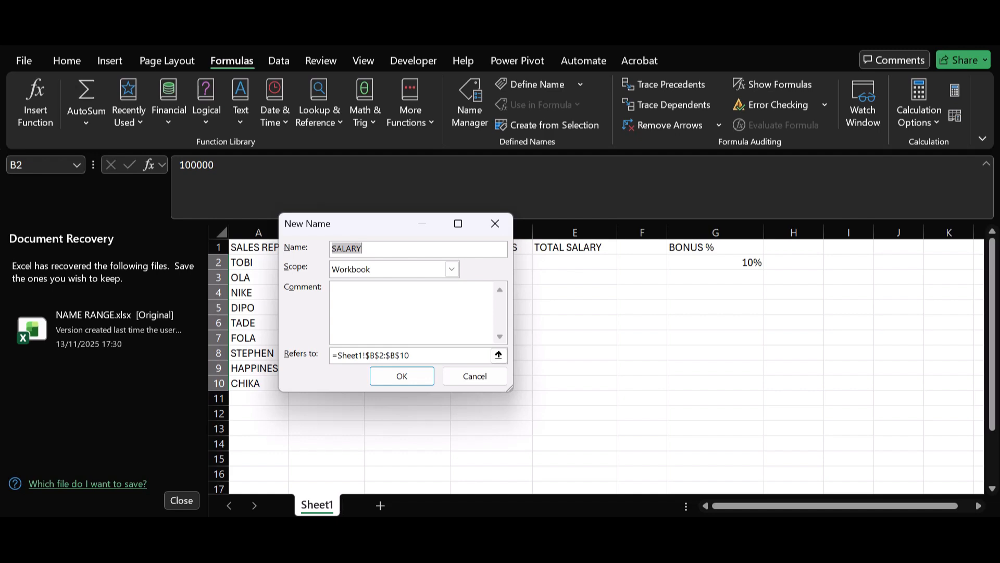
left_click(402, 375)
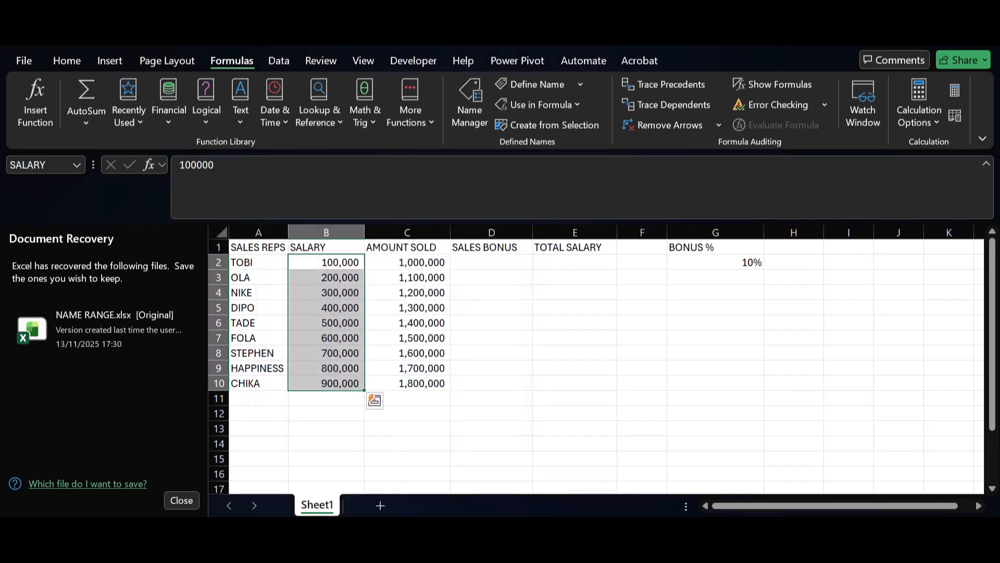
left_click_drag(407, 262, 406, 383)
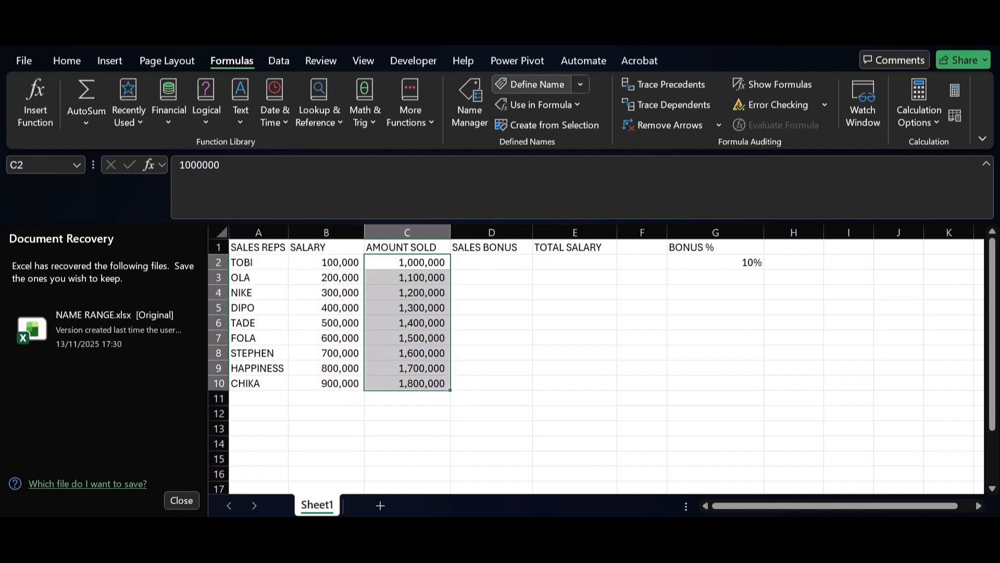
left_click(534, 84)
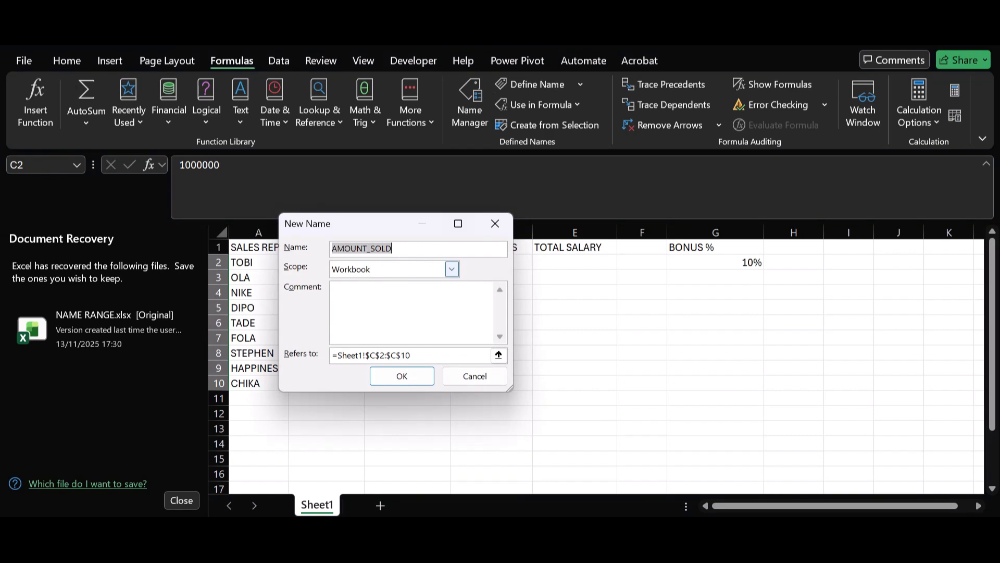
left_click(402, 375)
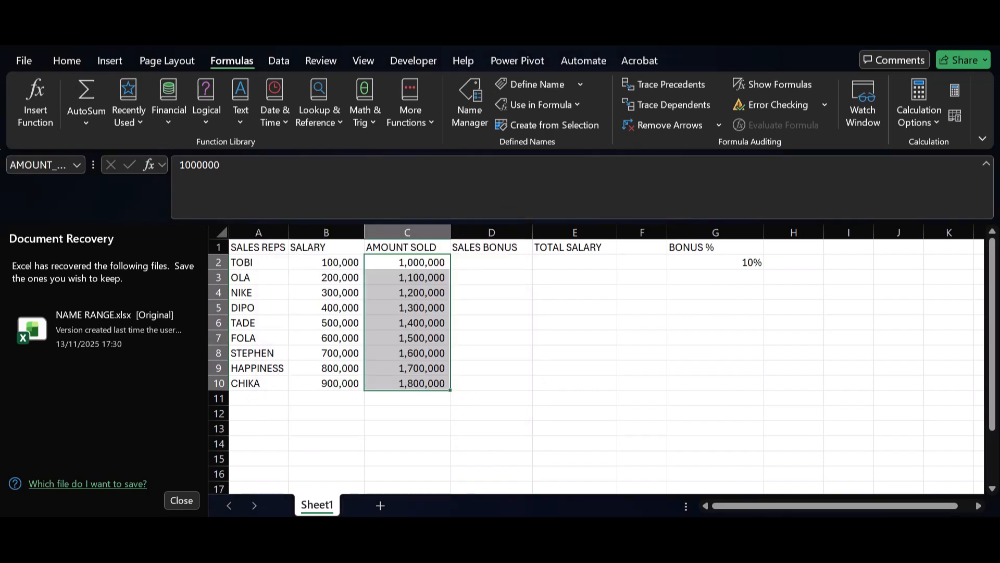
left_click(491, 262)
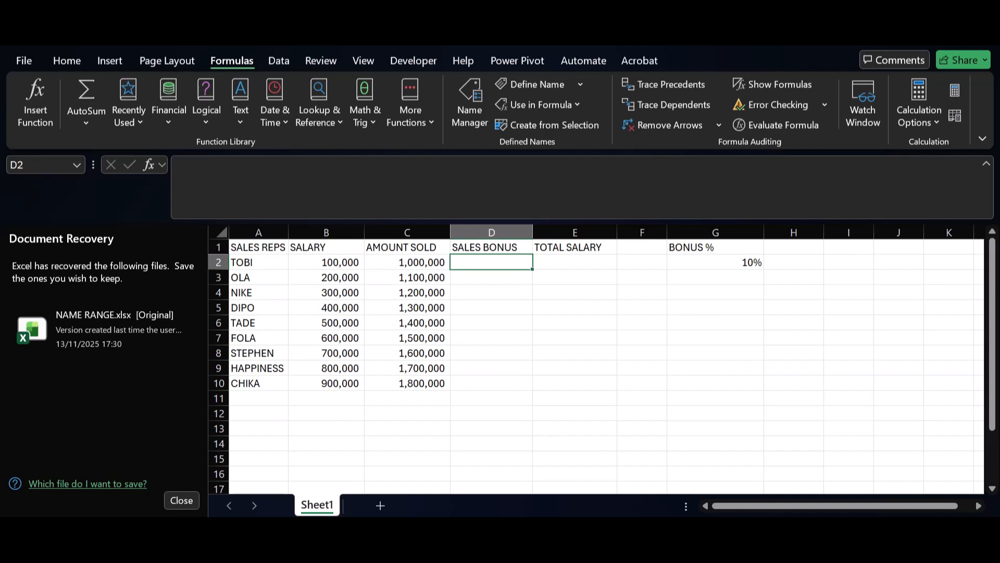
type("=")
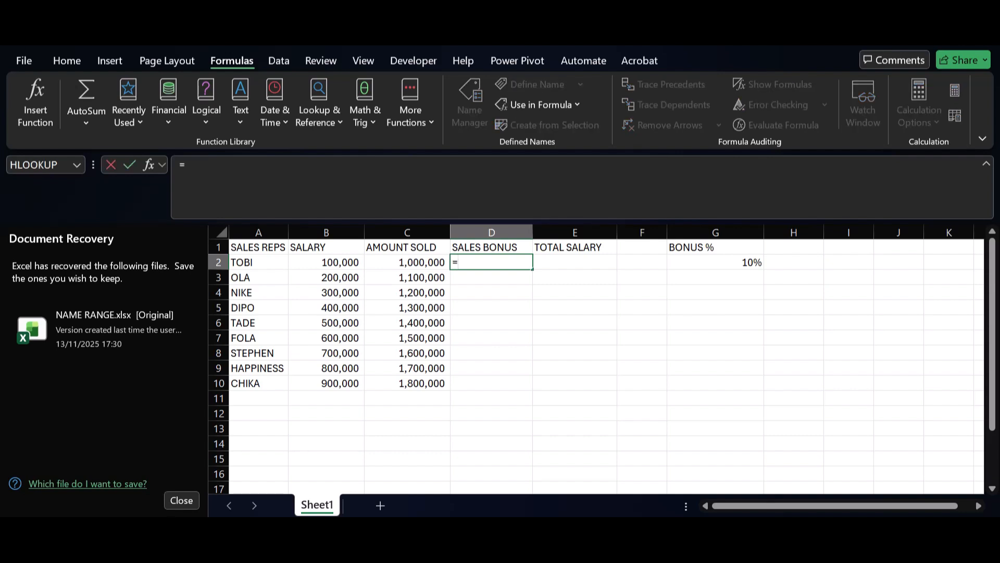
key("BackSpace")
Define the workbook-scoped name BONUS for the bonus percentage in G2.
left_click(715, 262)
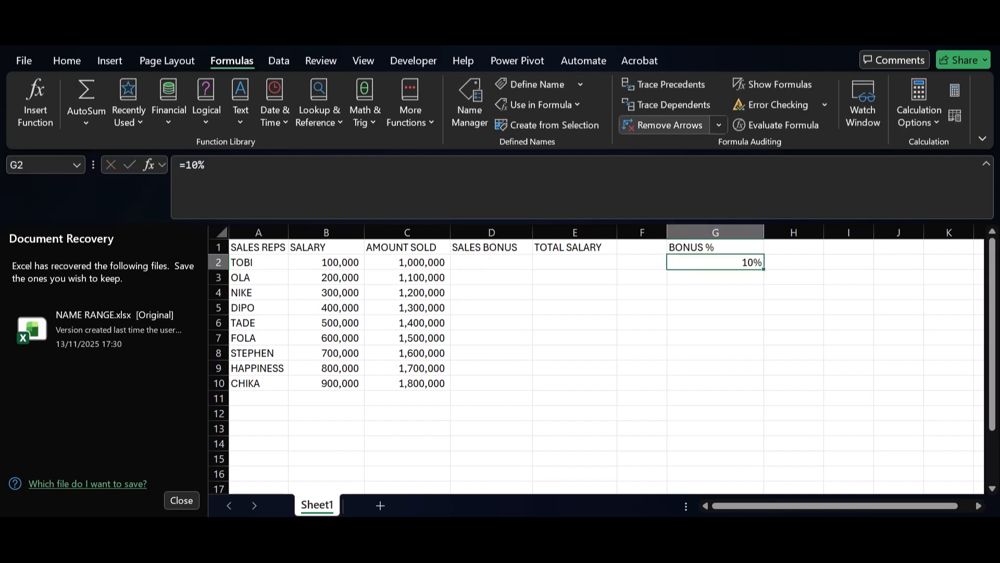
left_click(531, 84)
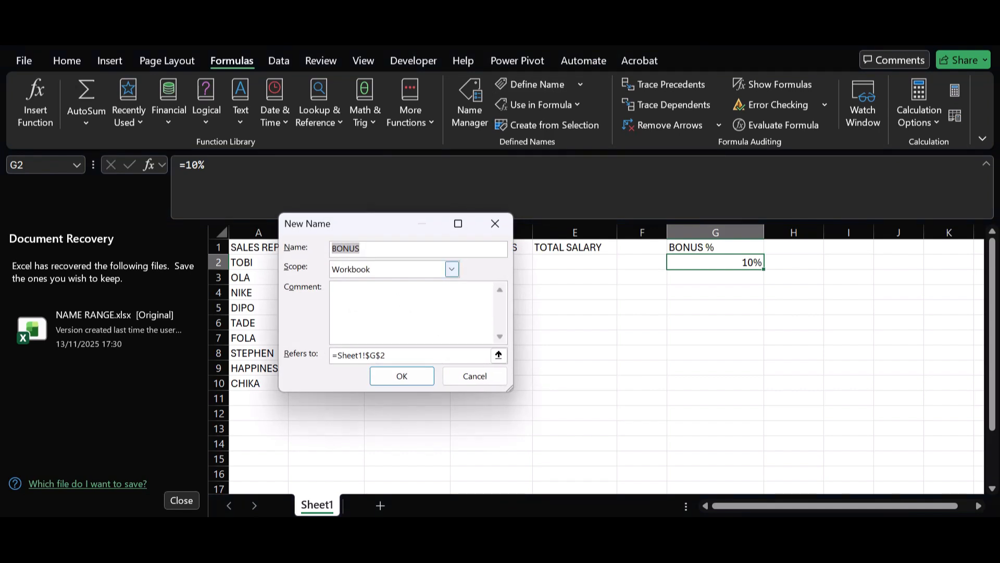
left_click(401, 376)
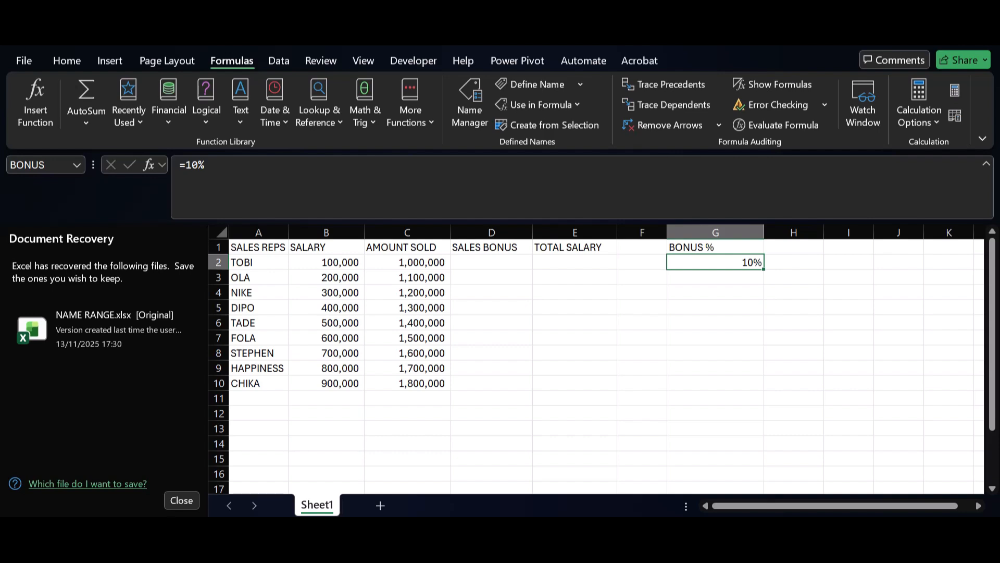
Begin the Sales Bonus formula in D2 with =BONUS*, using the named range.
left_click(491, 262)
type("=")
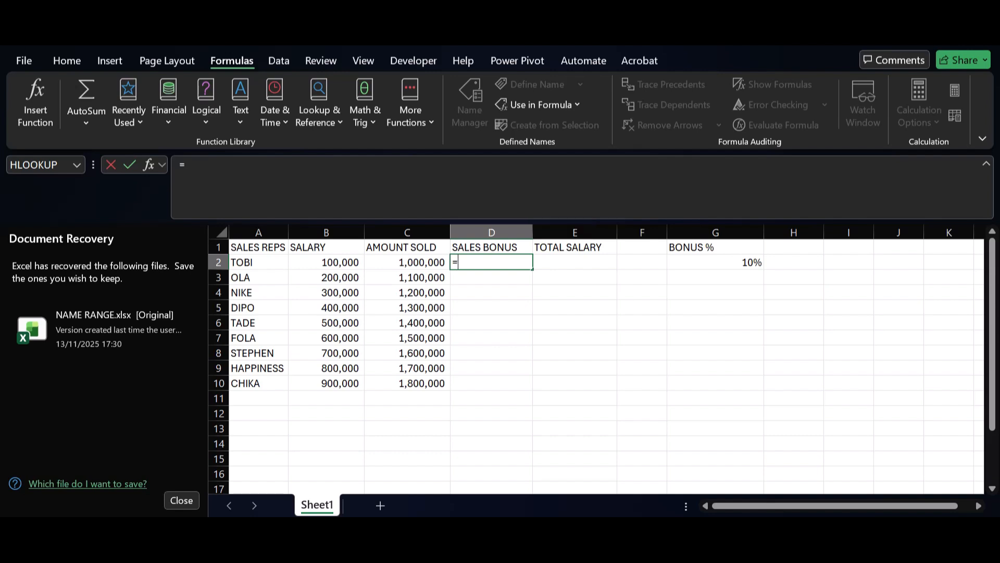
type("bONU")
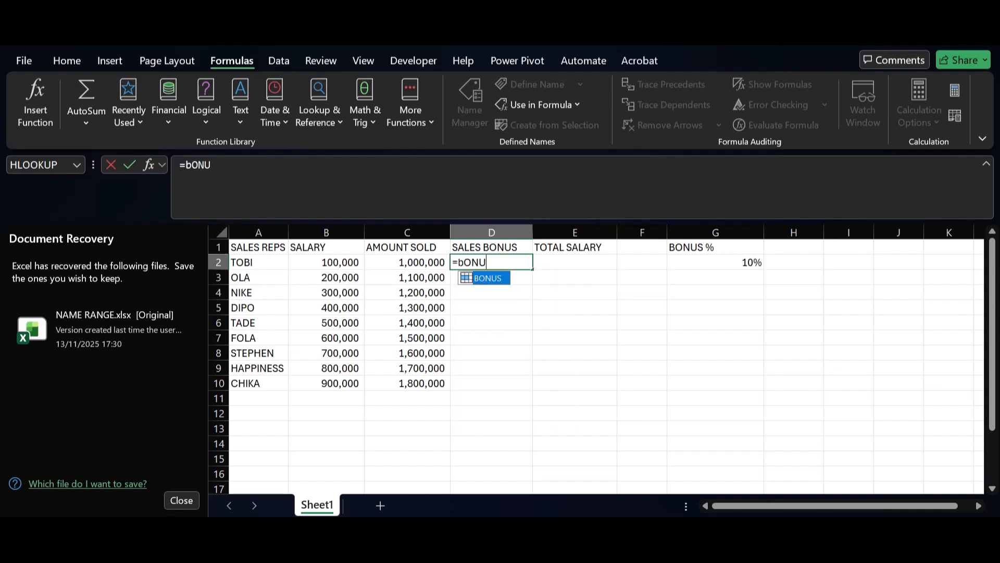
key("Tab")
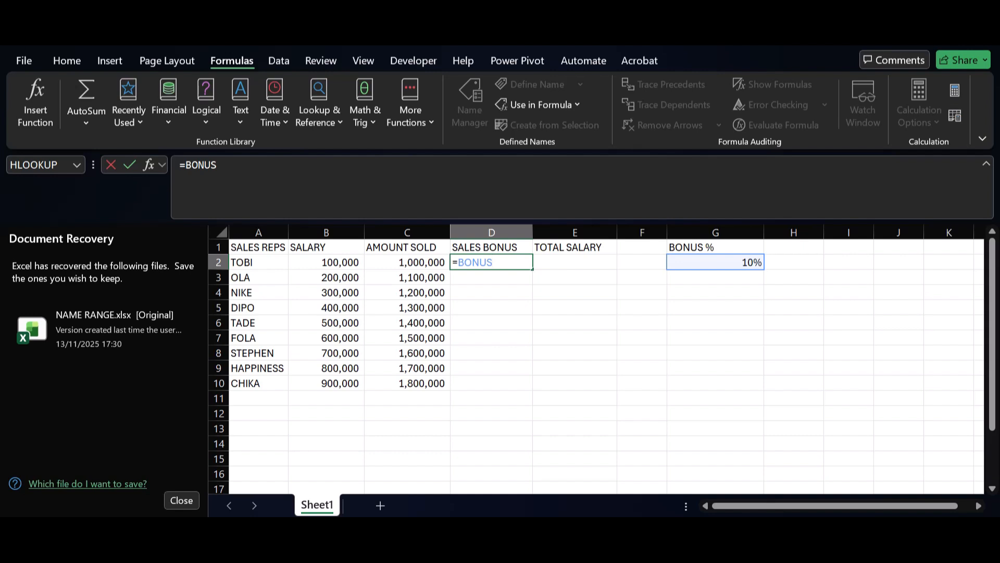
type("*SAL")
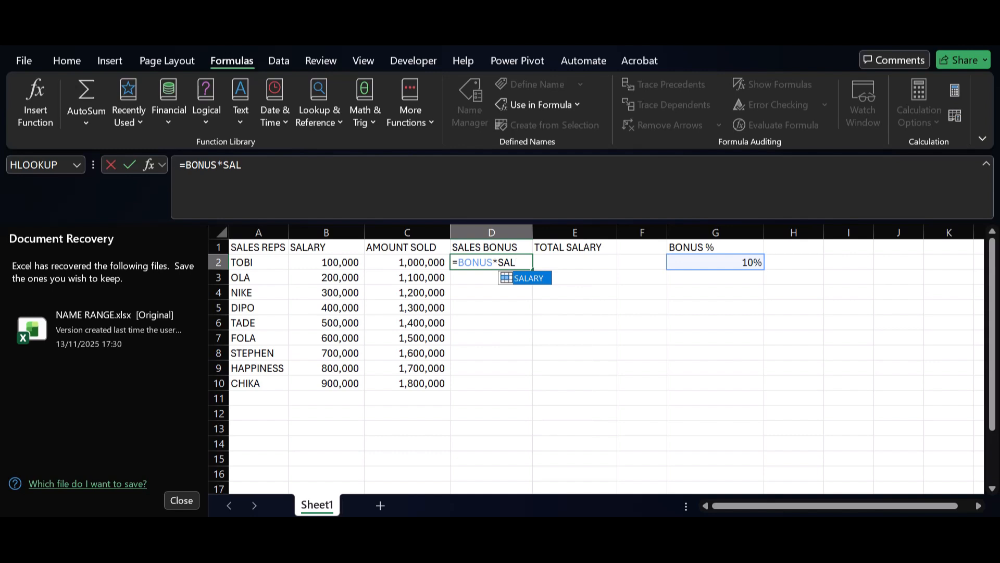
key("BackSpace")
key("BackSpace")
key("BackSpace")
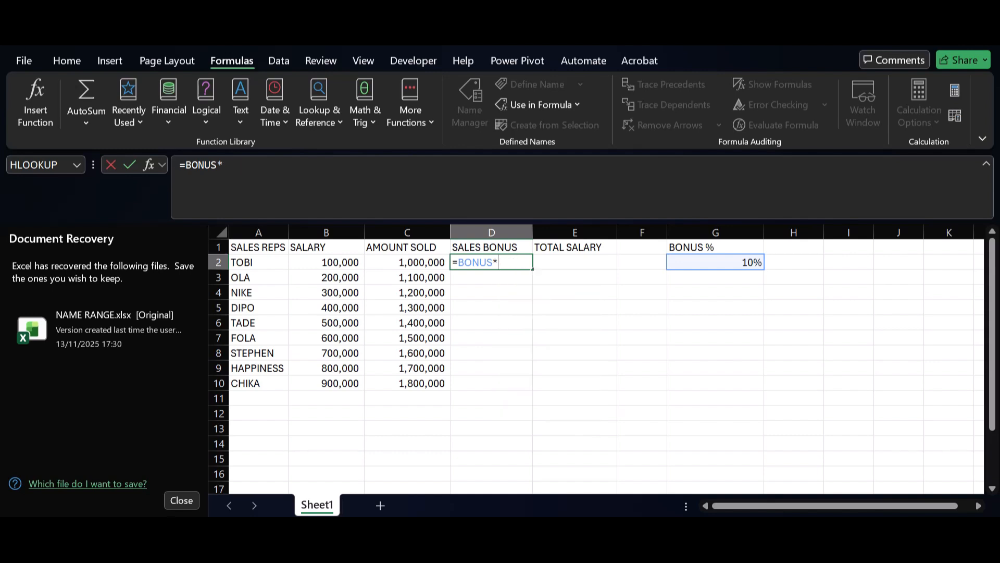
Complete the D2 formula as =BONUS*AMOUNT_SOLD so it fills the Sales Bonus column.
type("AM")
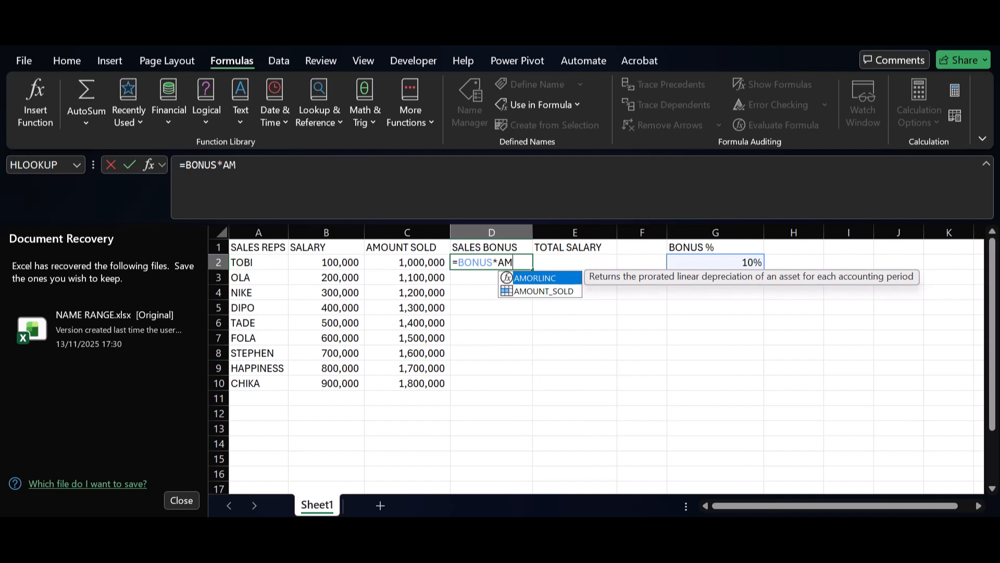
key("Down")
key("Tab")
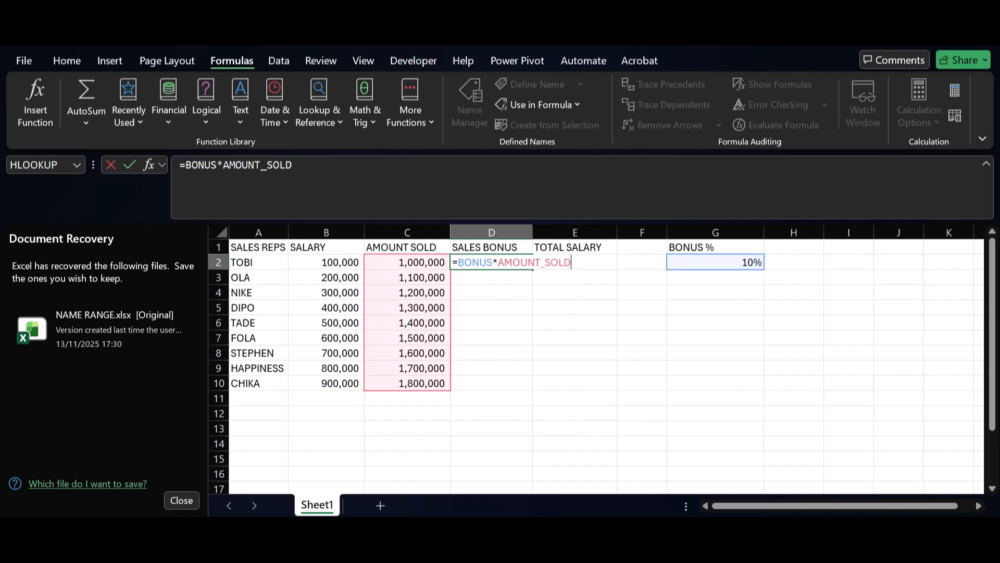
key("Return")
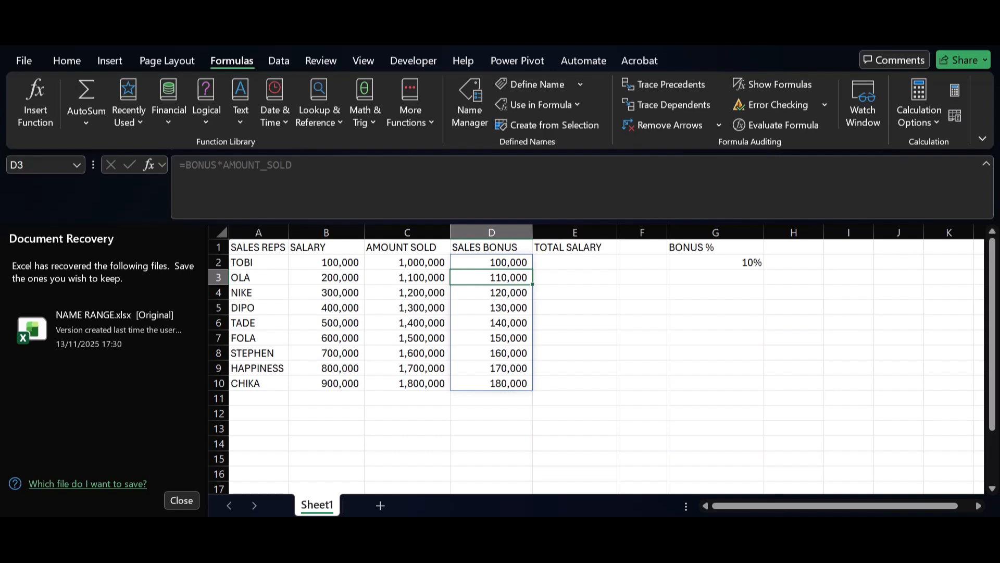
left_click(492, 307)
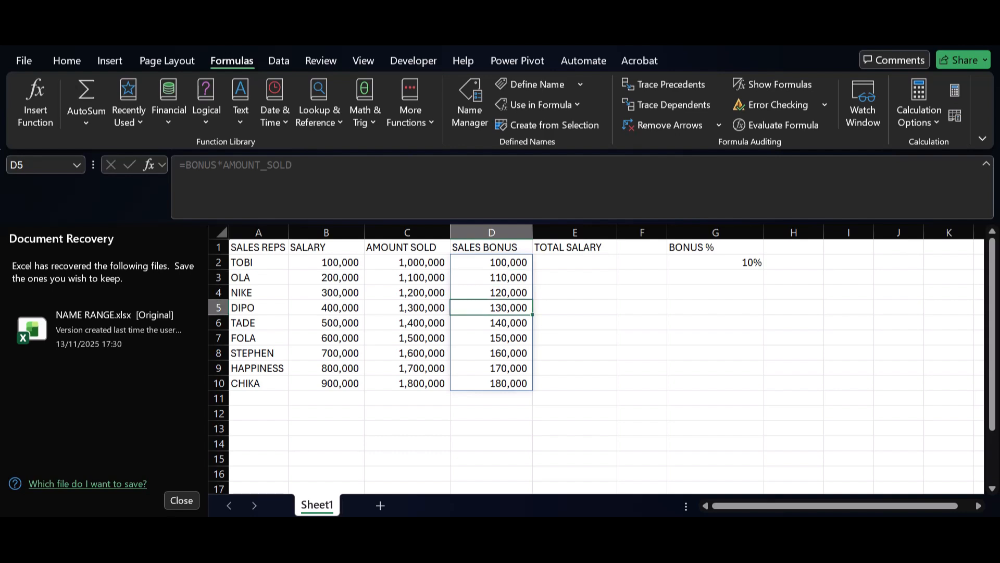
Inspect the ranges that the named-range formula in D2 refers to.
double_click(464, 262)
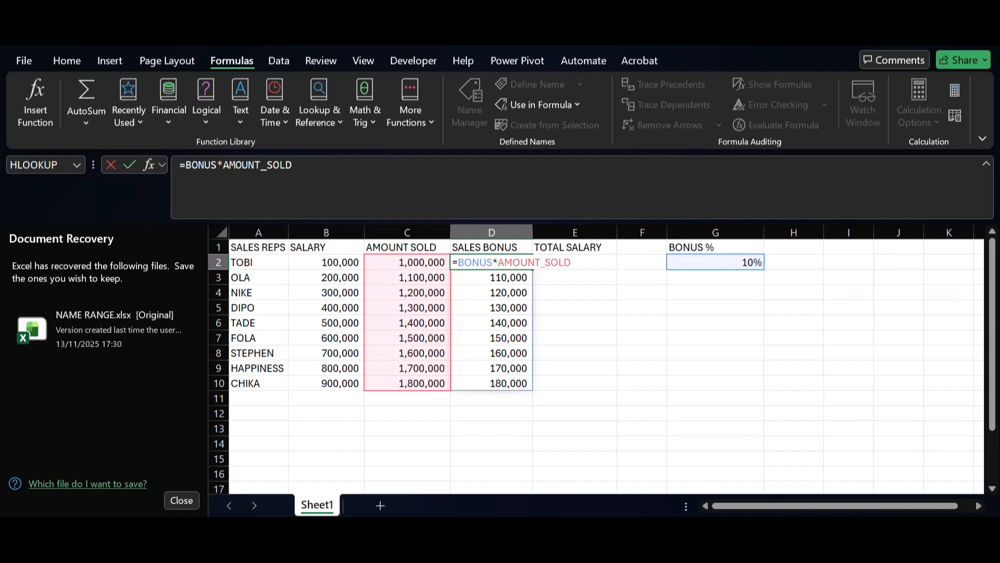
key("Return")
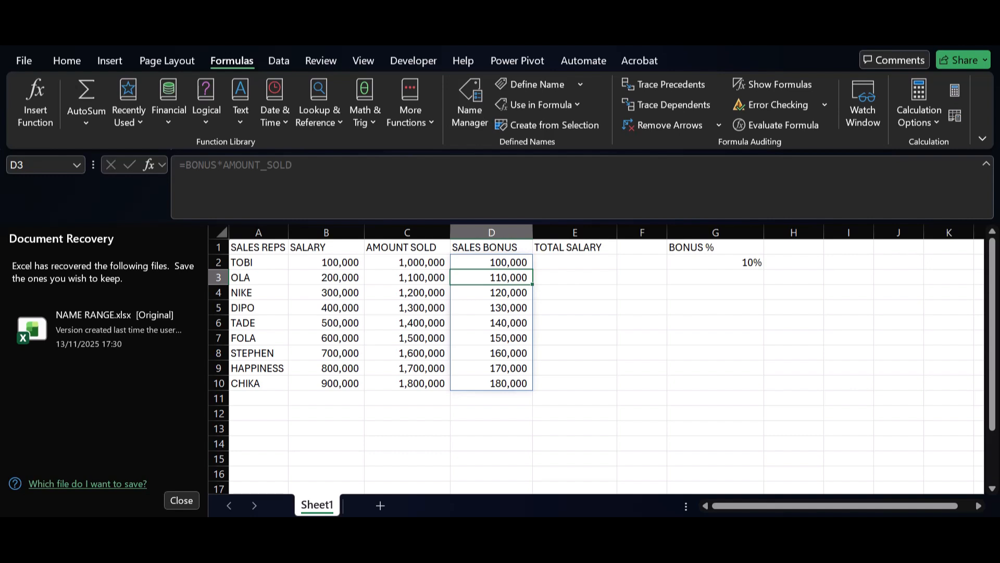
Define the workbook-scoped name SALES_BONUS for D2:D10.
left_click(575, 262)
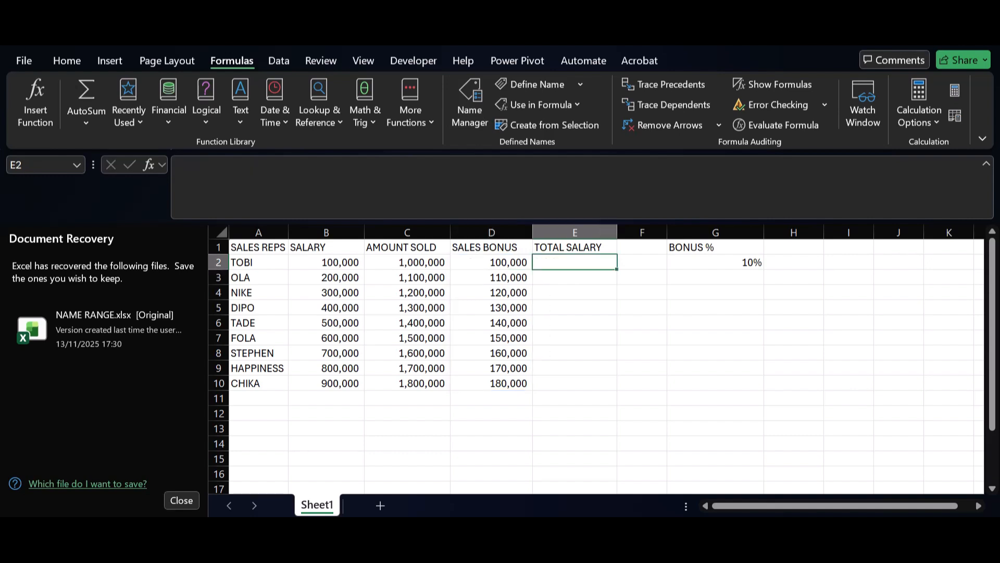
left_click_drag(491, 262, 491, 383)
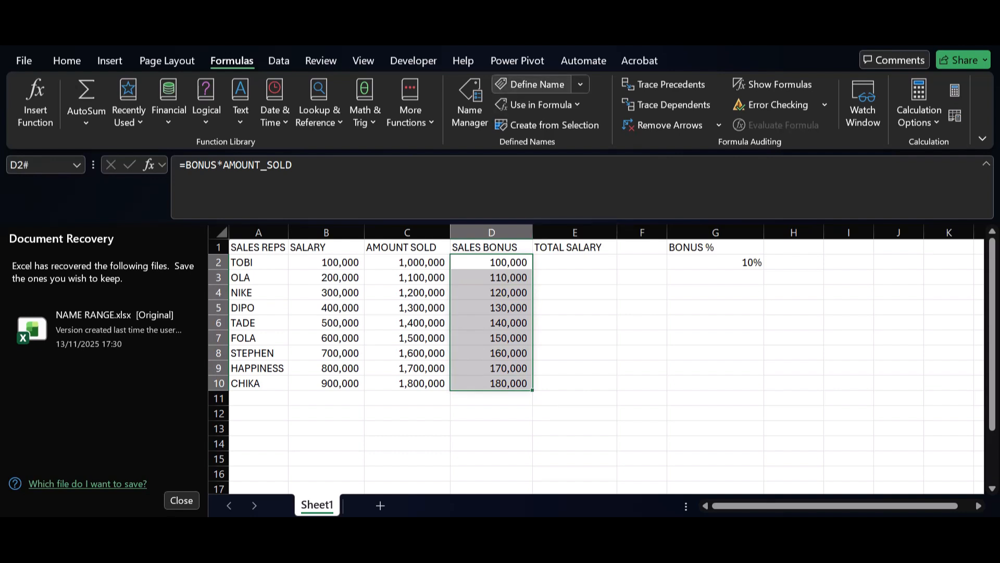
left_click(531, 84)
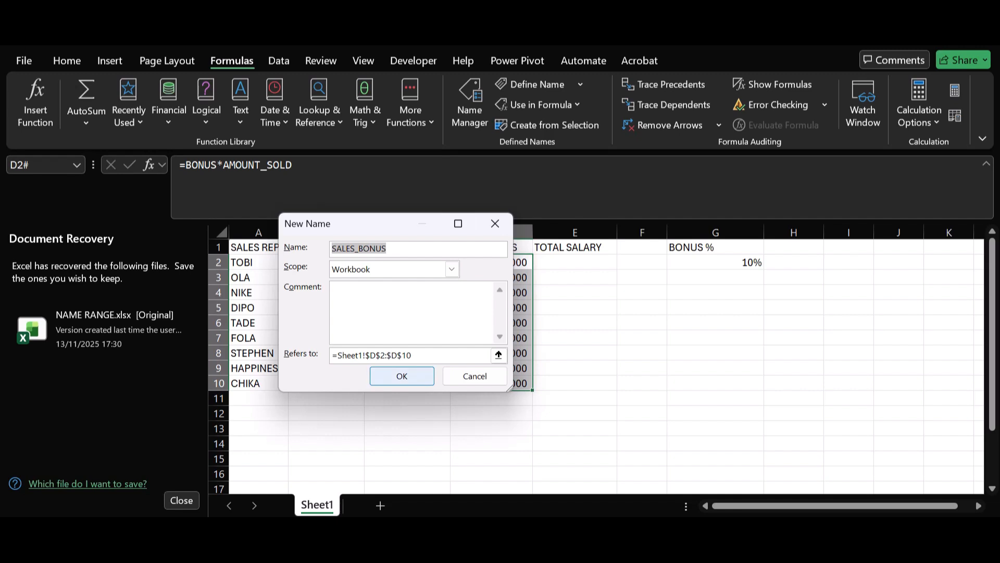
left_click(402, 376)
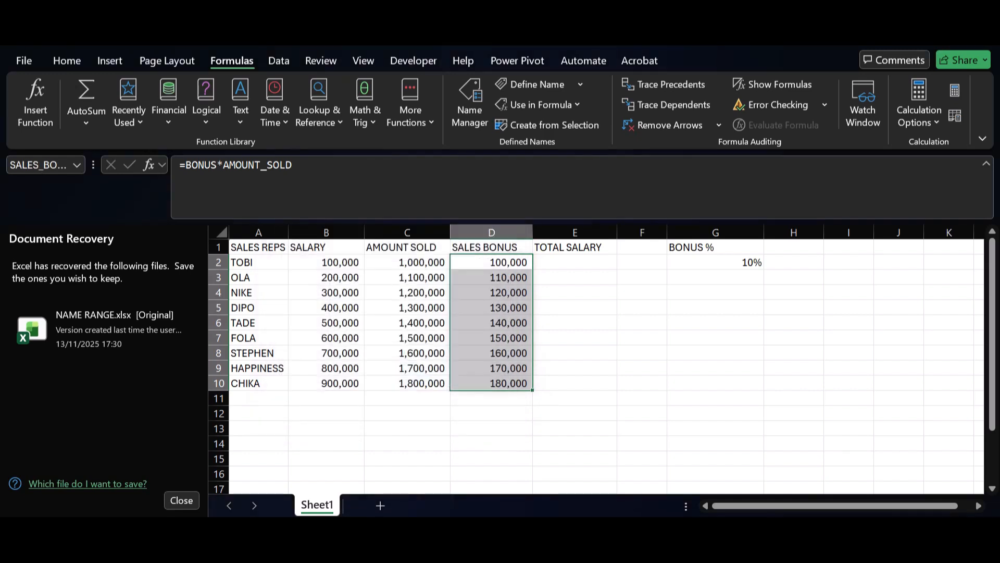
Enter =SALES_BONUS+SALARY in E2 so it fills the Total Salary column.
left_click(574, 262)
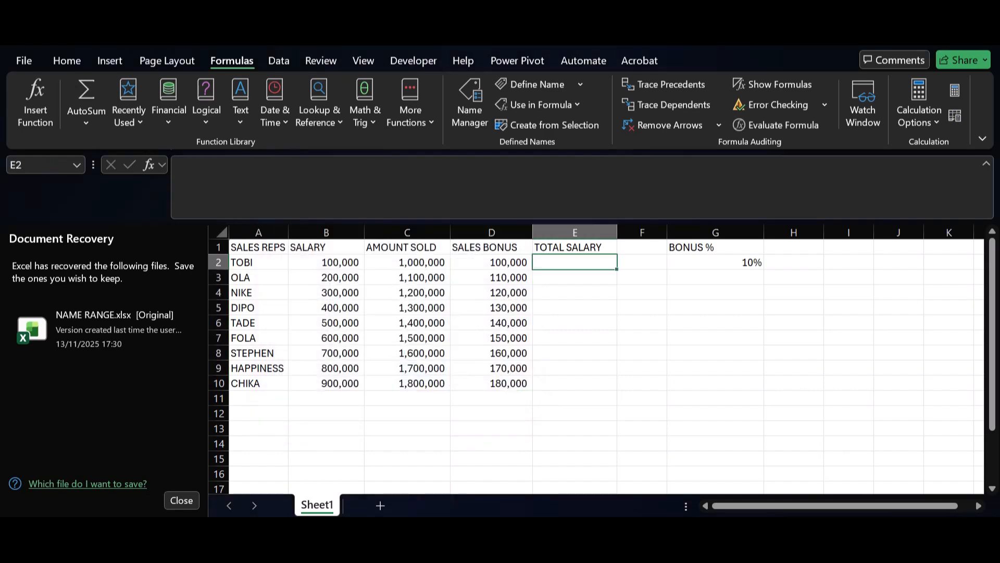
type("=SAL")
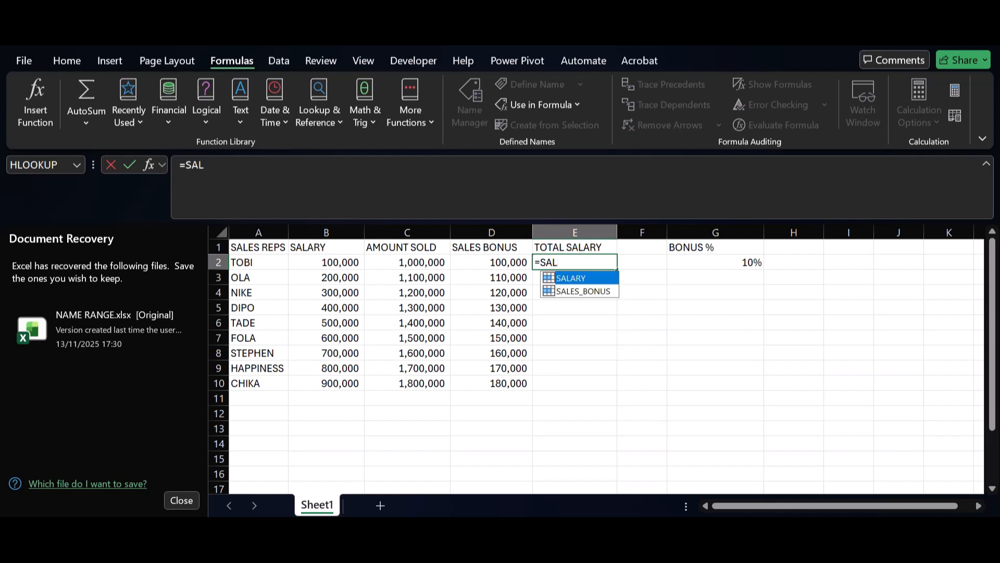
key("Down")
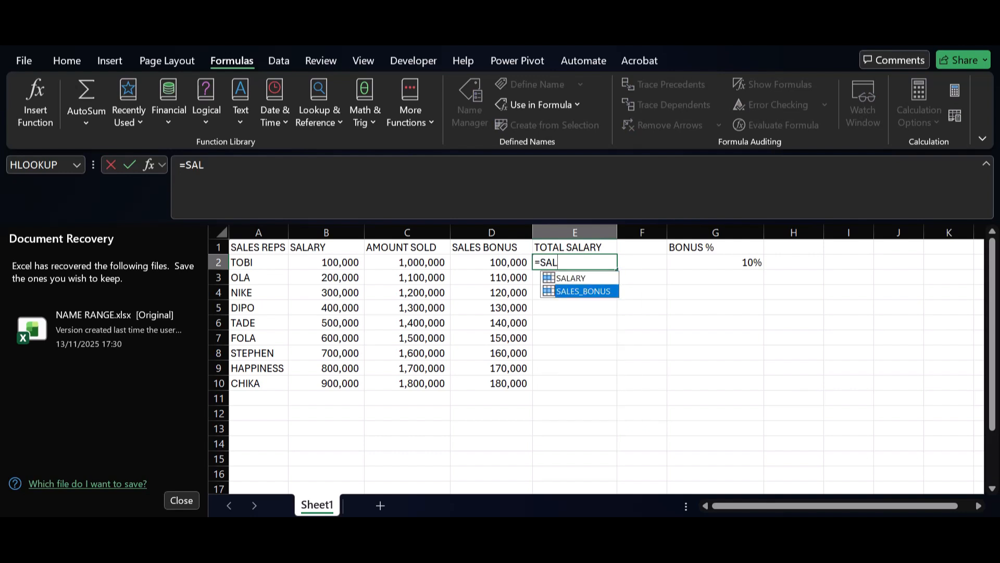
key("Tab")
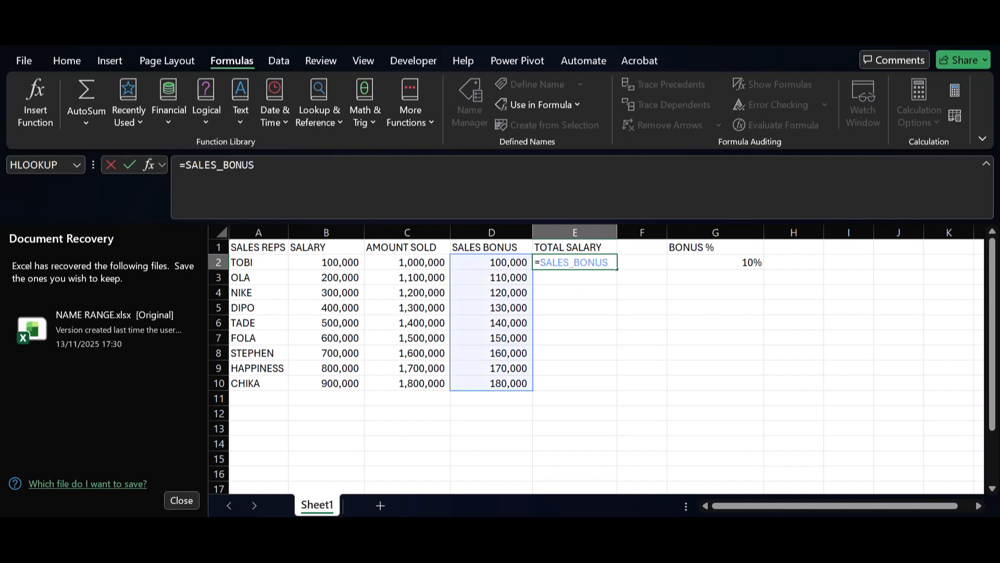
type("+SAL")
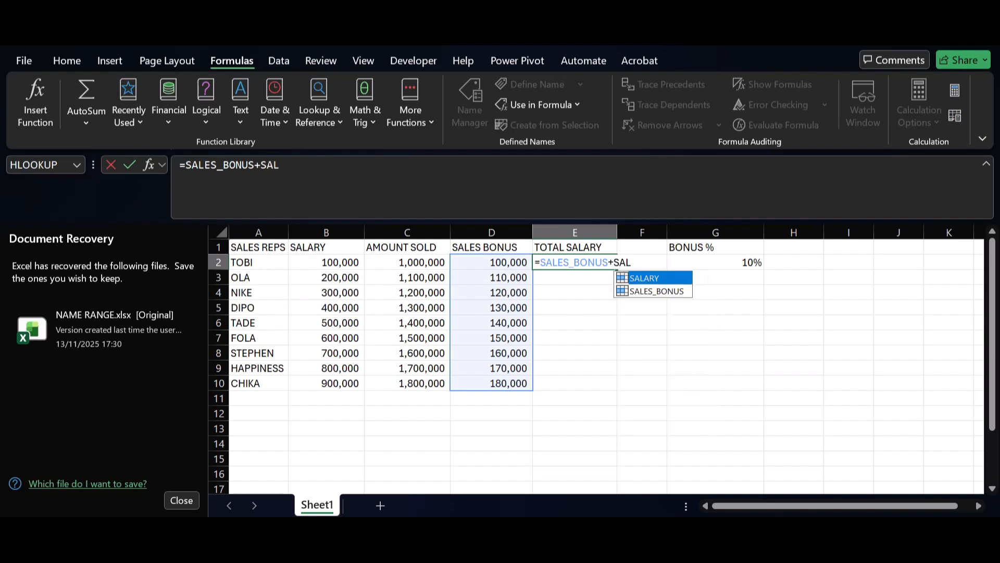
key("Tab")
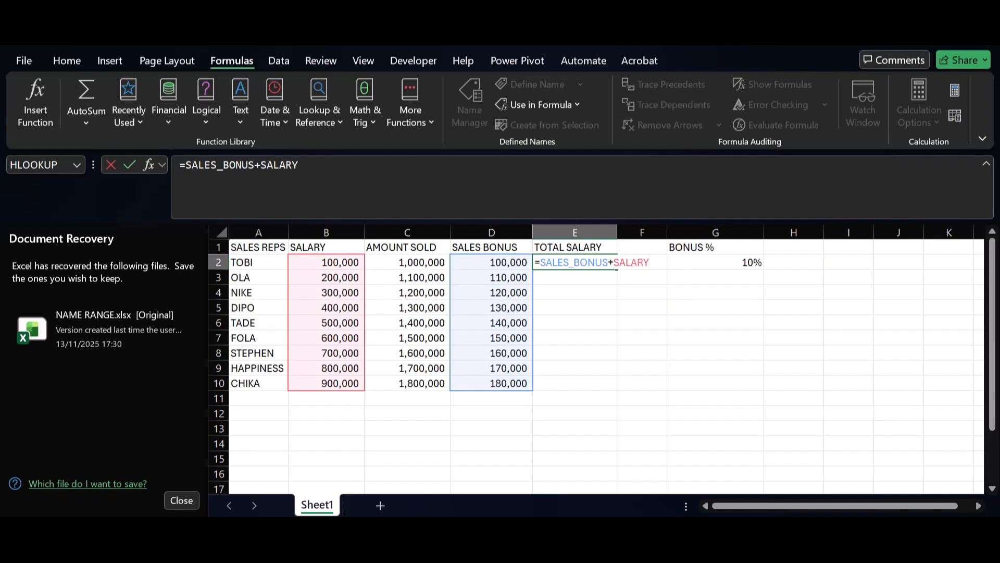
key("Return")
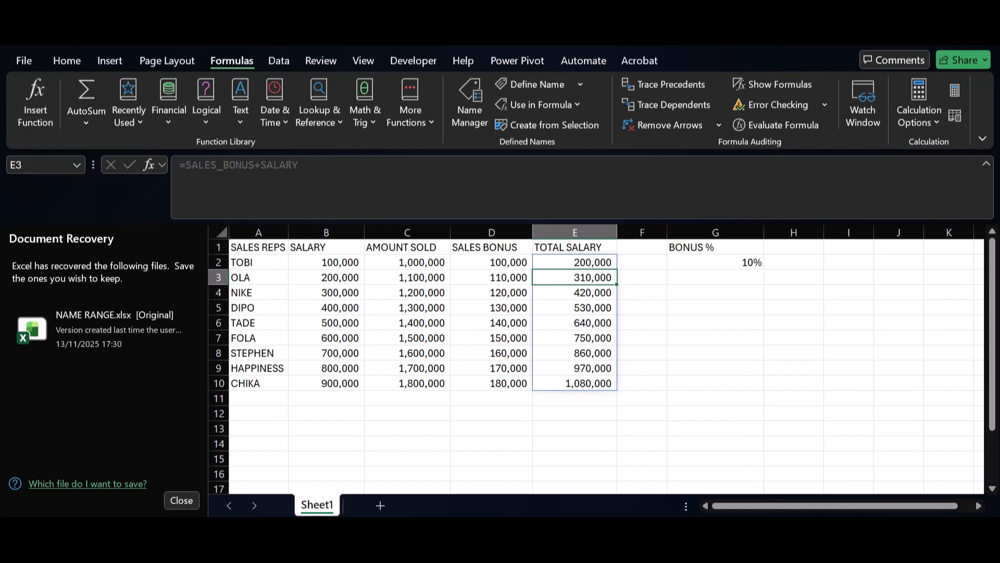
Open the Sales Bonus formula in D2 to review its named references.
double_click(497, 262)
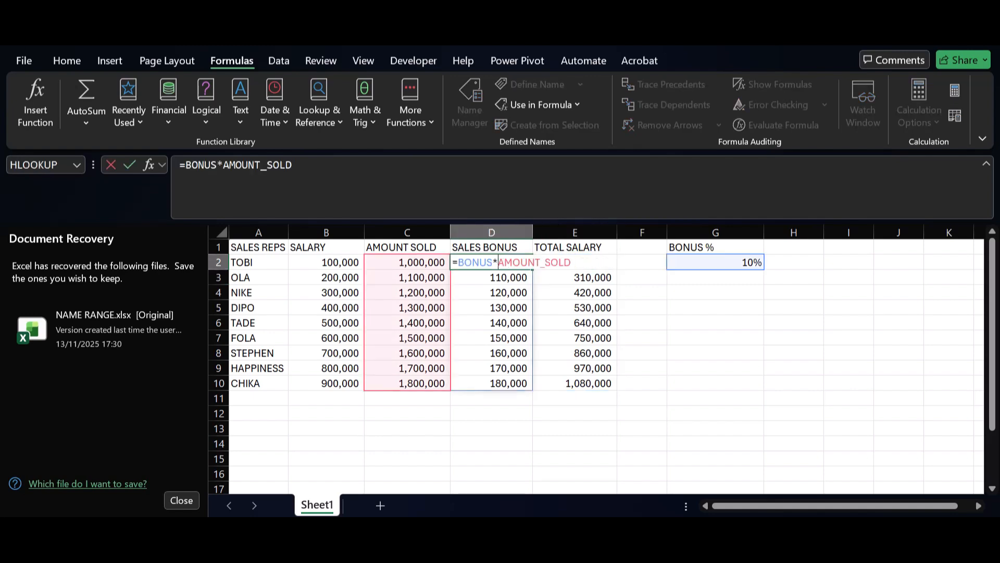